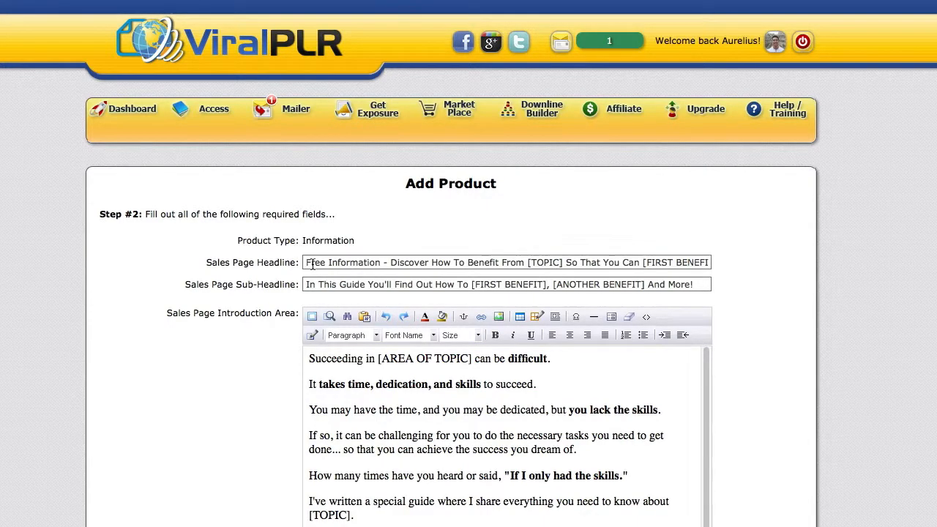
Replace the template headline and sub-headline with copy starting "Discover Simple Techniques To Getting Fitter" and "This Guide Will Show You Easy Ways".
scroll(810, 349, down, 5)
scroll(810, 350, down, 20)
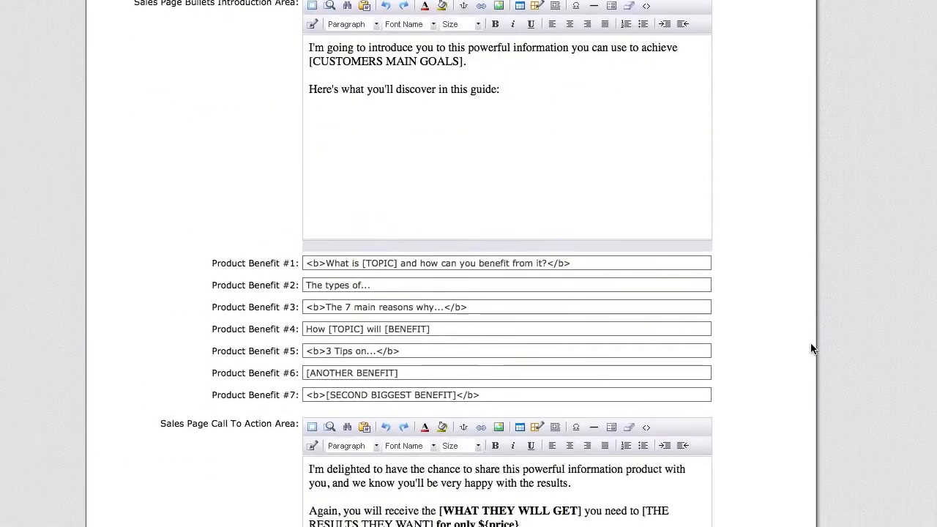
scroll(811, 349, down, 10)
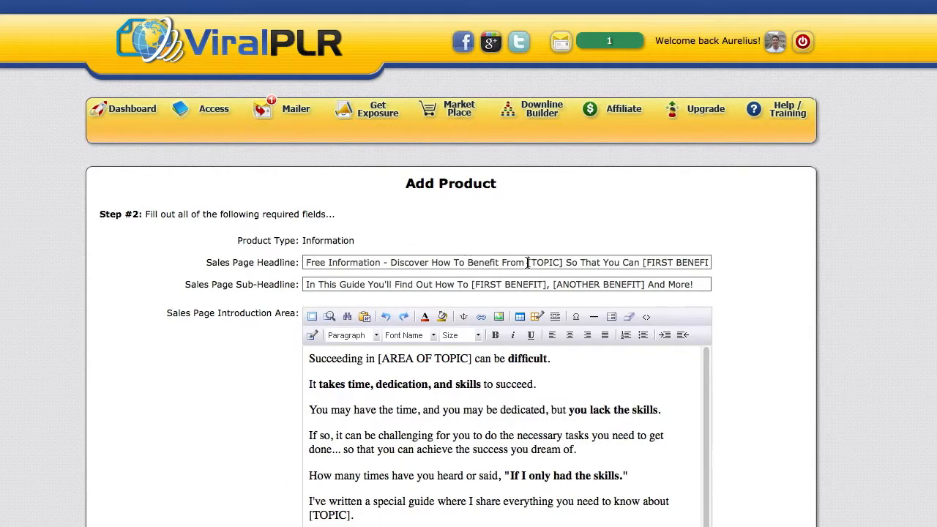
drag(529, 262, 562, 262)
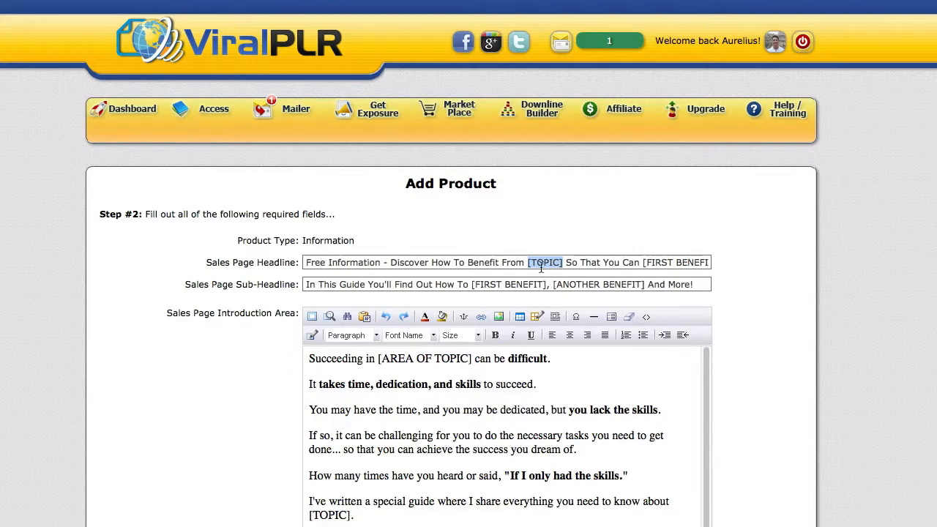
click(543, 264)
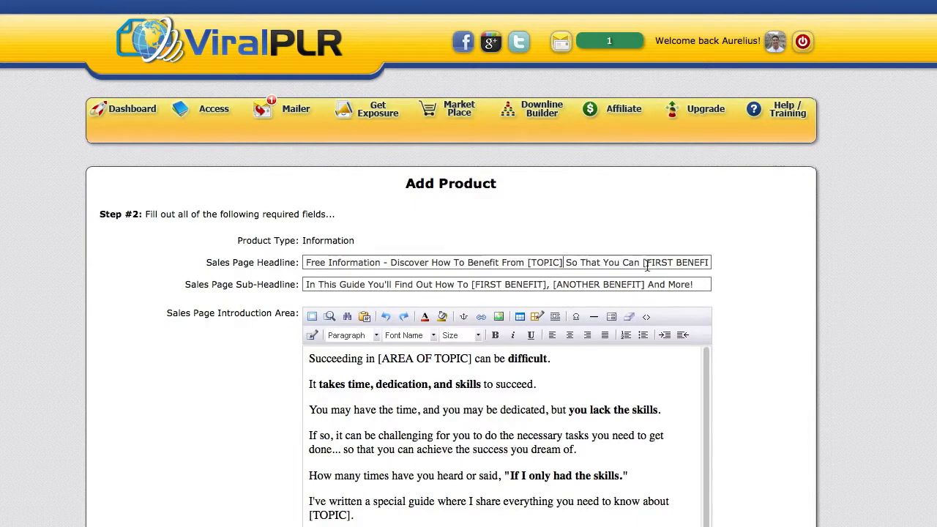
key(ctrl+a)
key(ctrl+v)
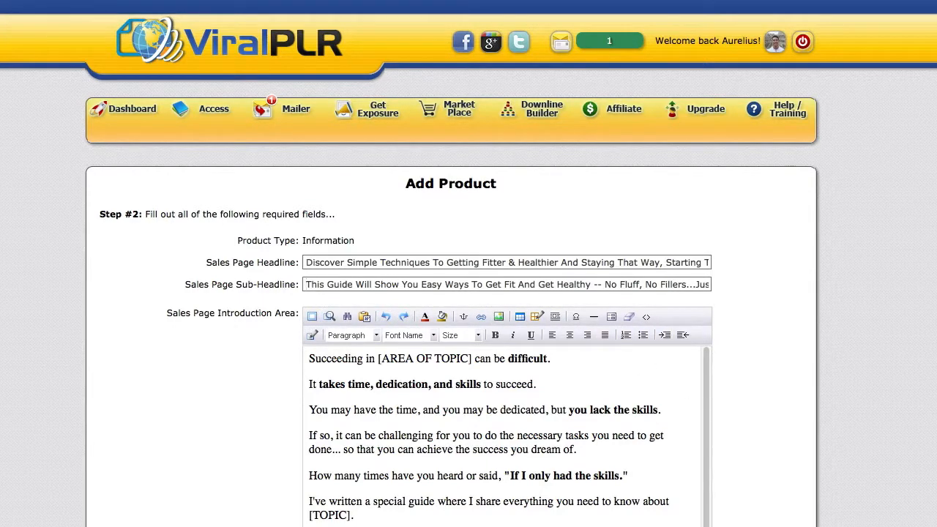
Copy the sales letter's body text from "Are you looking to get fit?" through "So without further ado...".
click(487, 383)
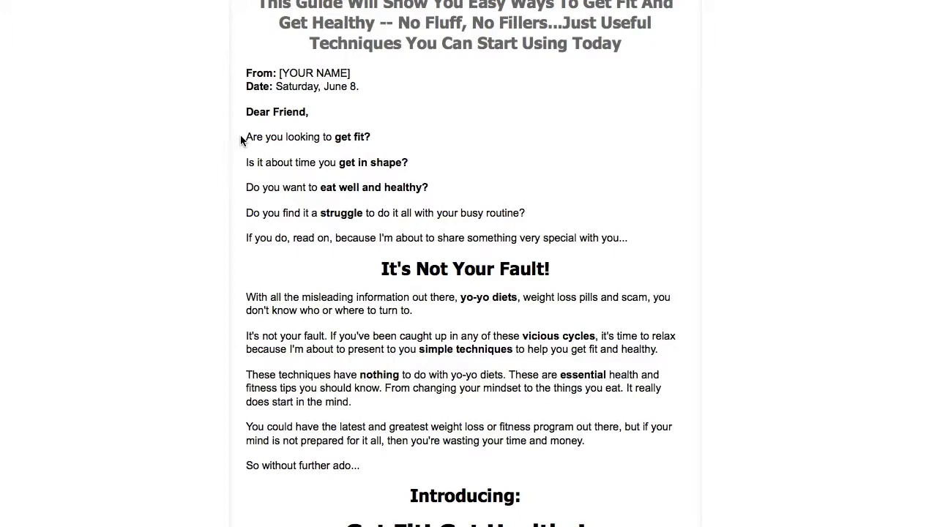
drag(240, 139, 428, 469)
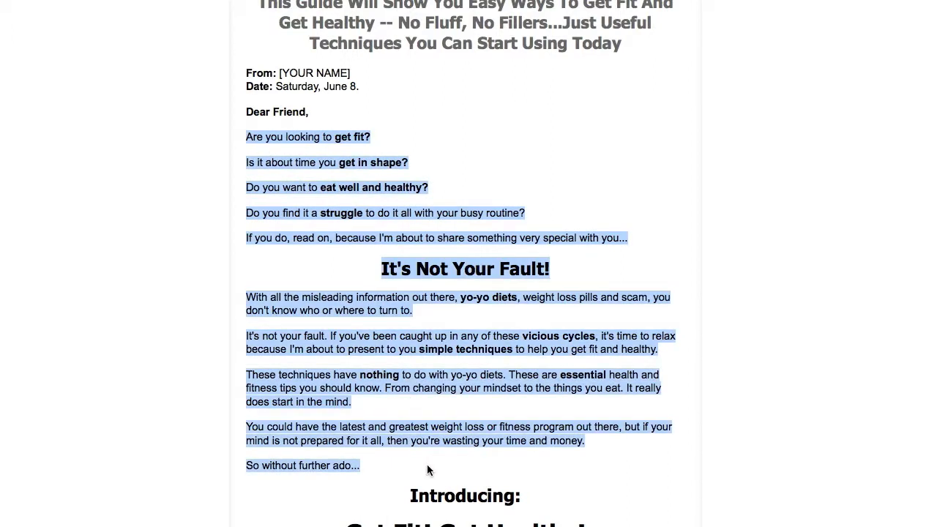
right_click(335, 350)
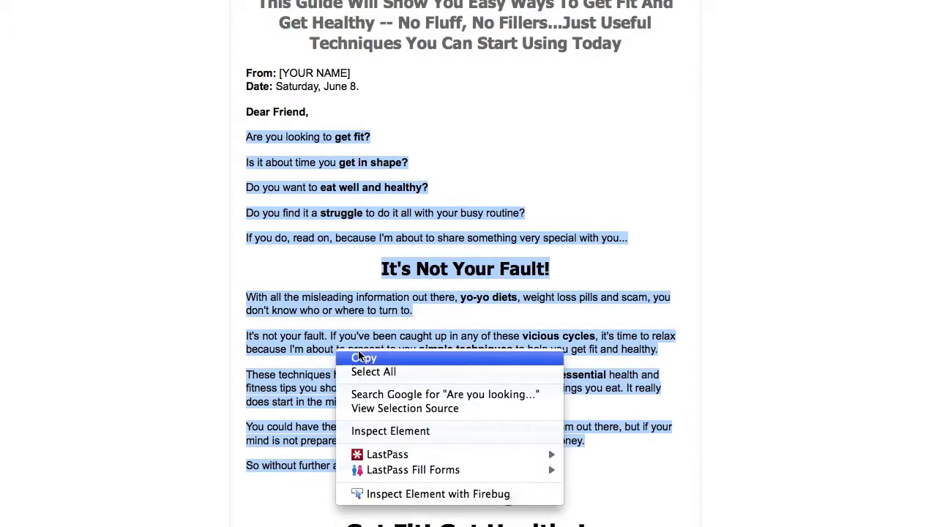
click(360, 359)
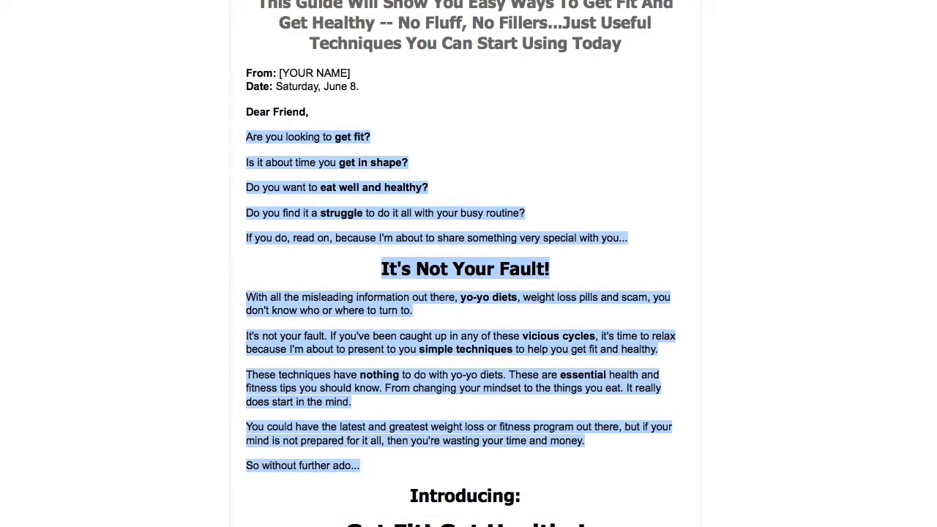
Replace the template text in the Sales Page Introduction Area with the copied sales letter text.
click(542, 1)
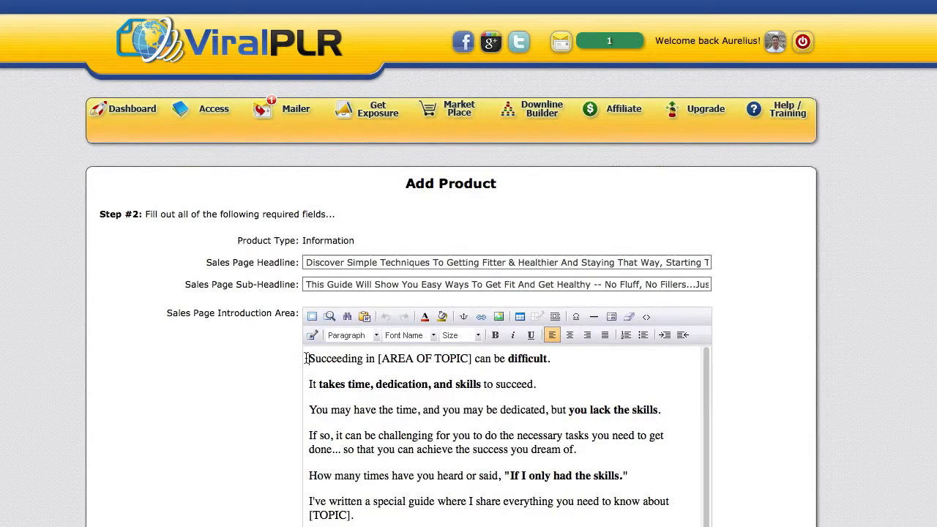
drag(306, 357, 512, 526)
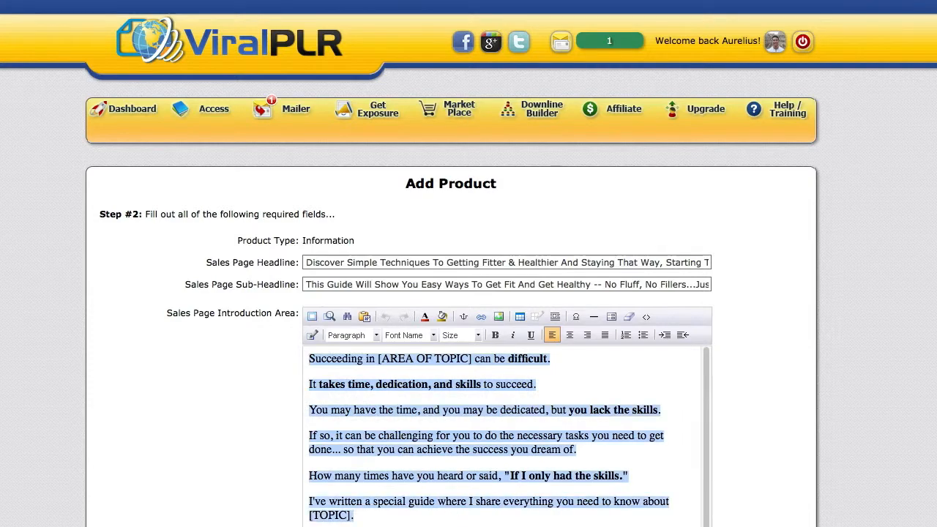
key(Delete)
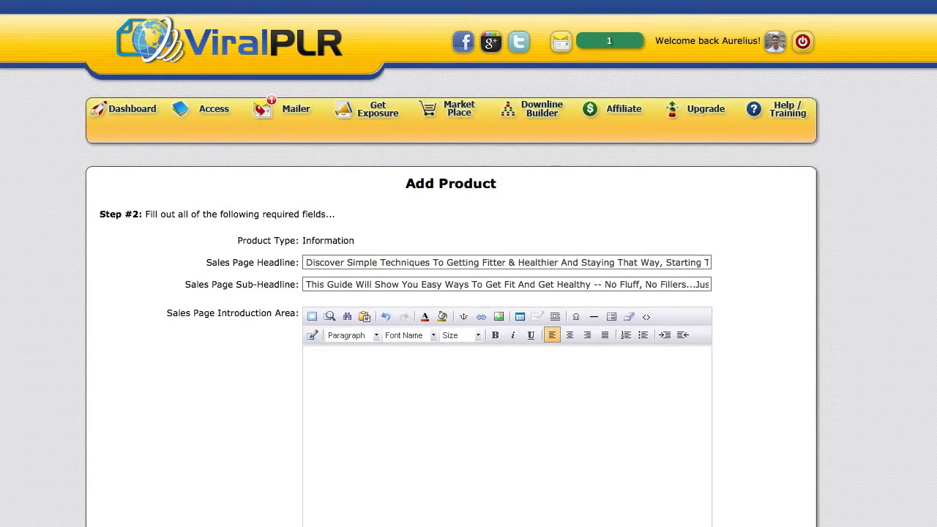
right_click(341, 364)
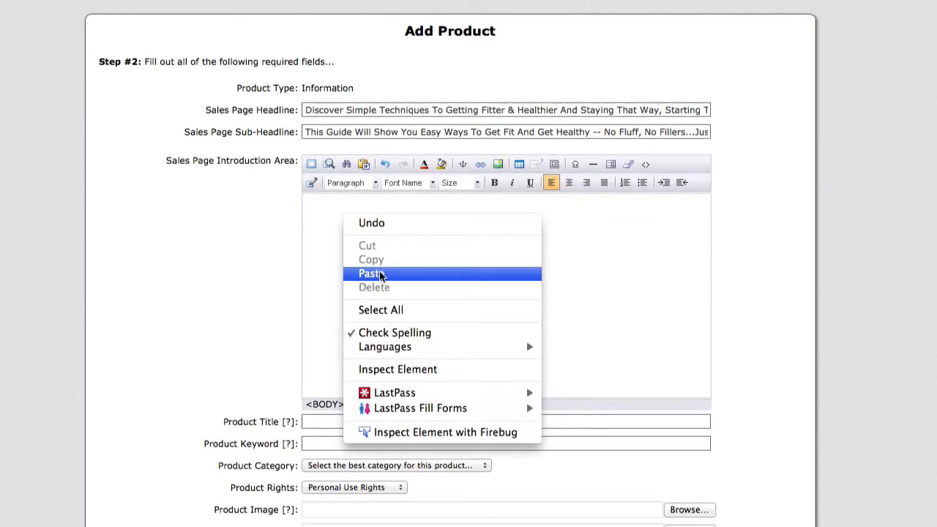
click(377, 426)
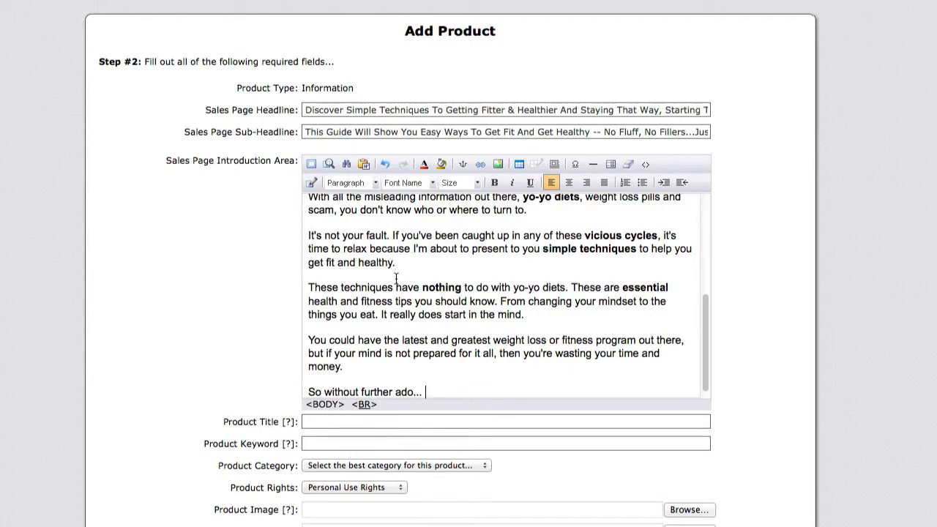
Try bold, italic and underline on the word "routine" in the introduction text, removing each format again.
scroll(421, 258, up, 5)
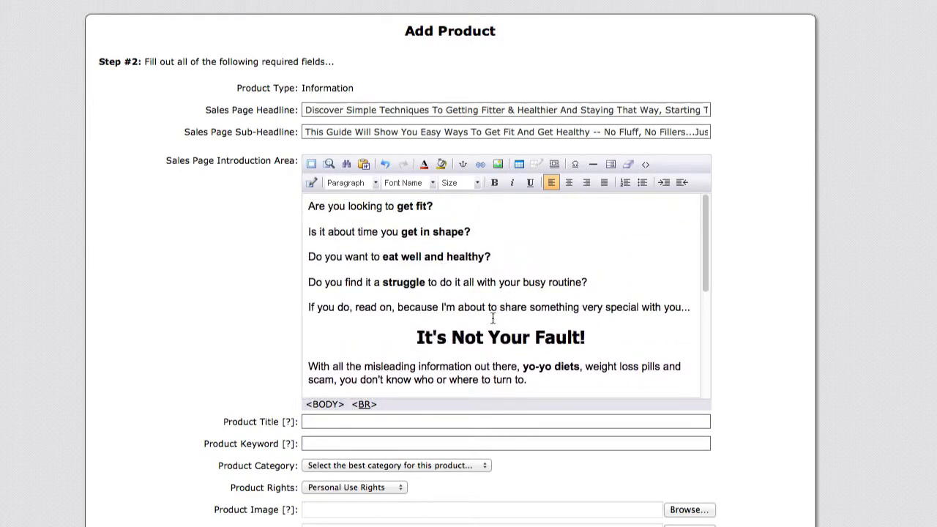
click(569, 282)
drag(582, 282, 549, 281)
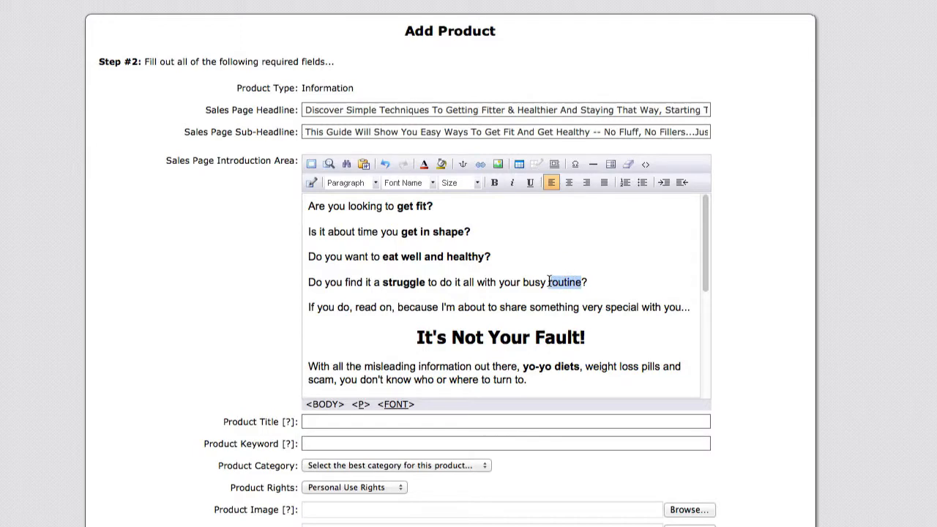
click(492, 183)
click(492, 183)
click(510, 183)
click(510, 183)
click(529, 185)
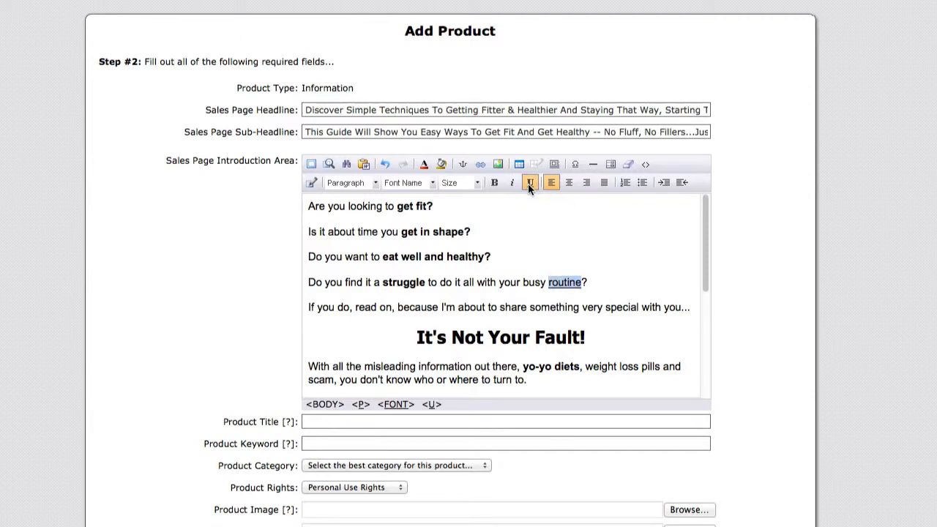
click(530, 186)
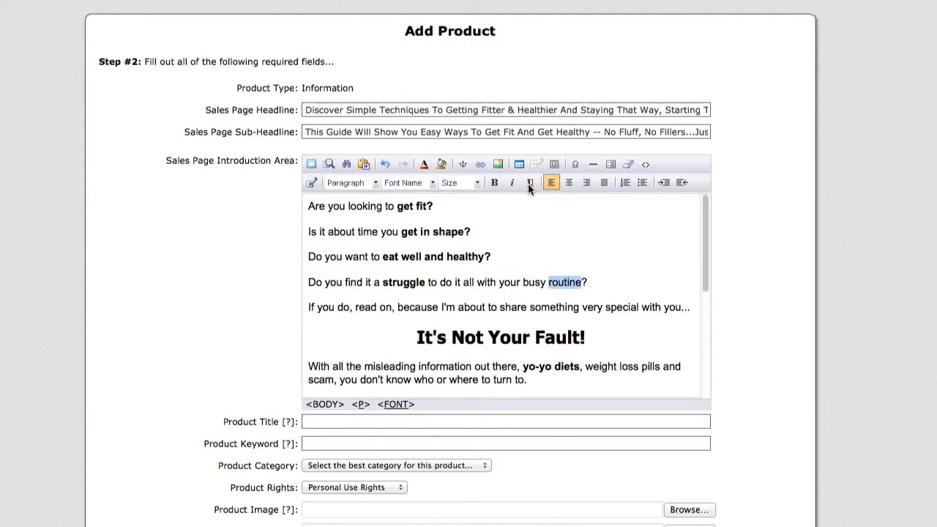
Try red as the text colour for the word "routine" in the introduction and undo it.
click(424, 165)
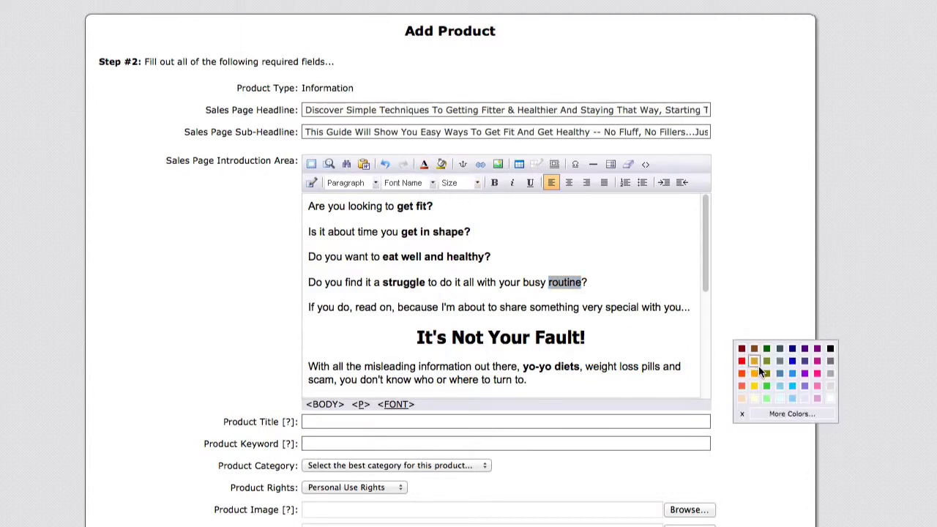
click(742, 361)
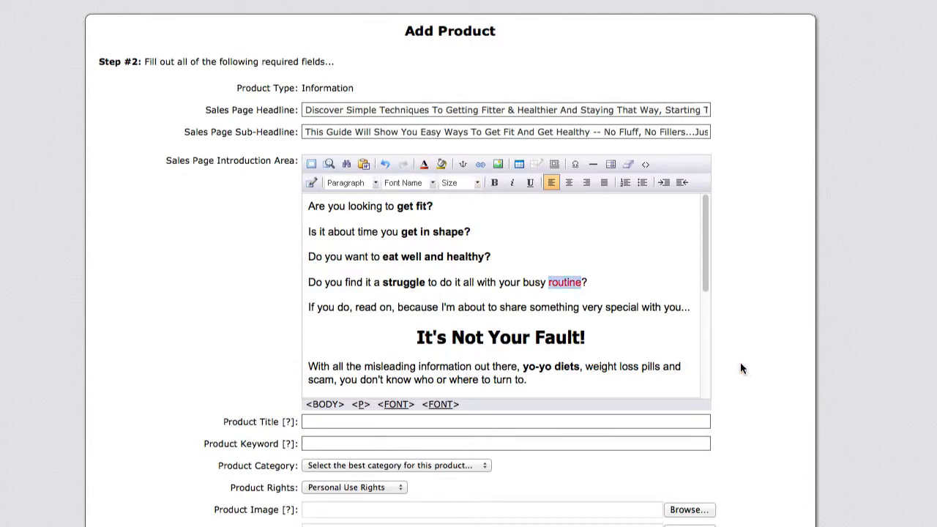
click(577, 284)
key(ctrl+z)
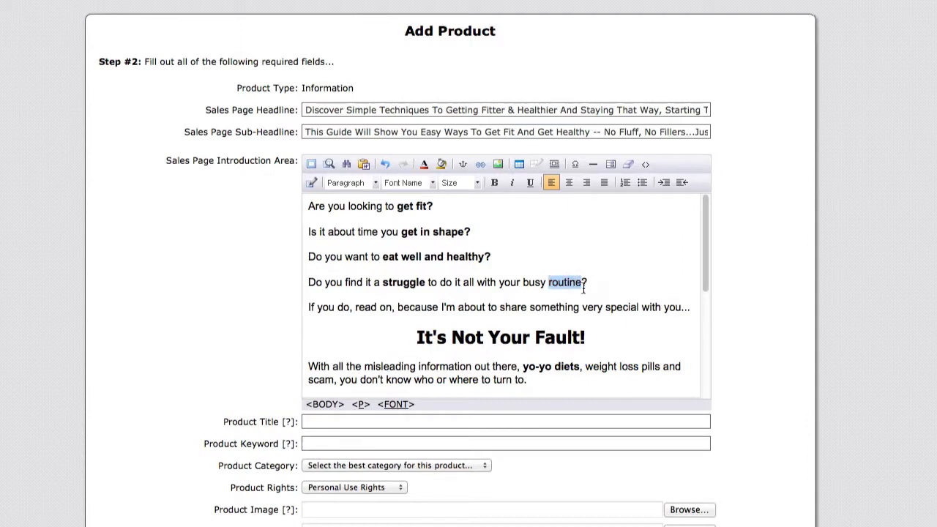
click(593, 284)
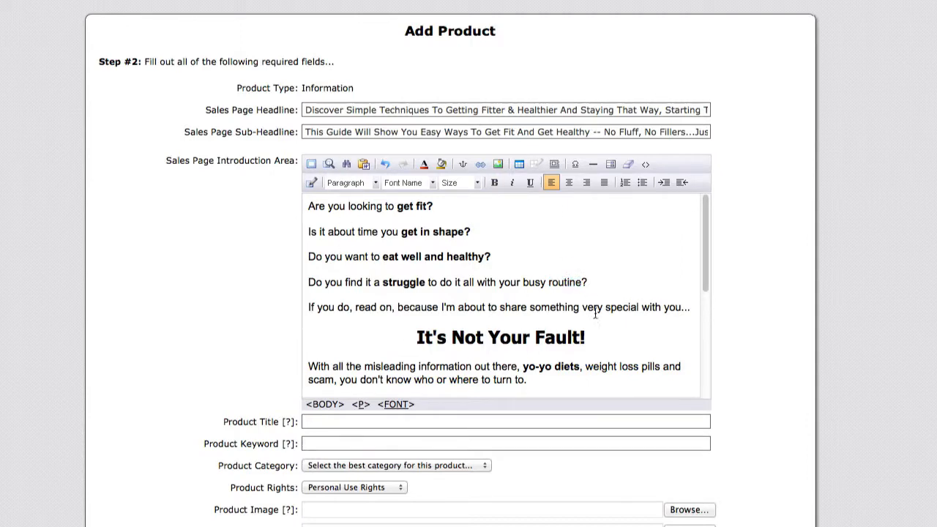
Enter "Get Fit Get Healthy" as the product title and "healthy" as the product keyword.
scroll(802, 333, down, 5)
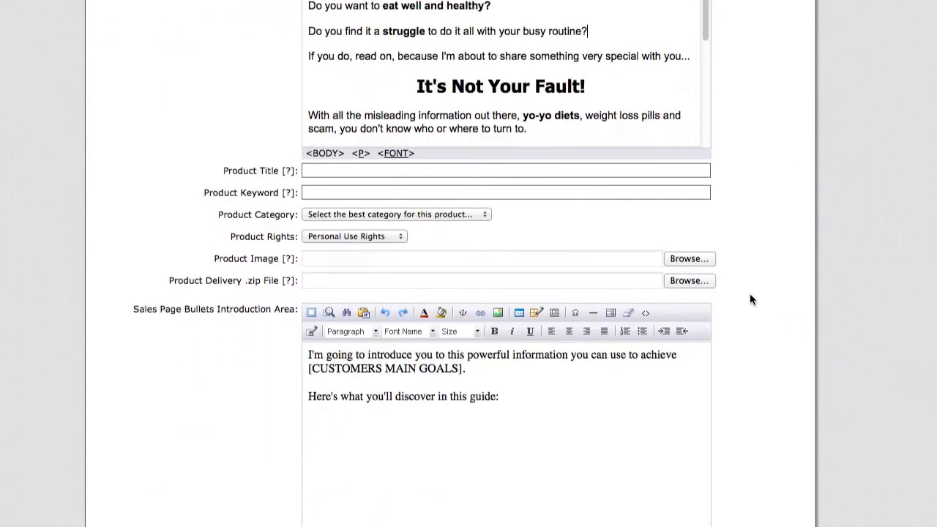
mouse_move(241, 170)
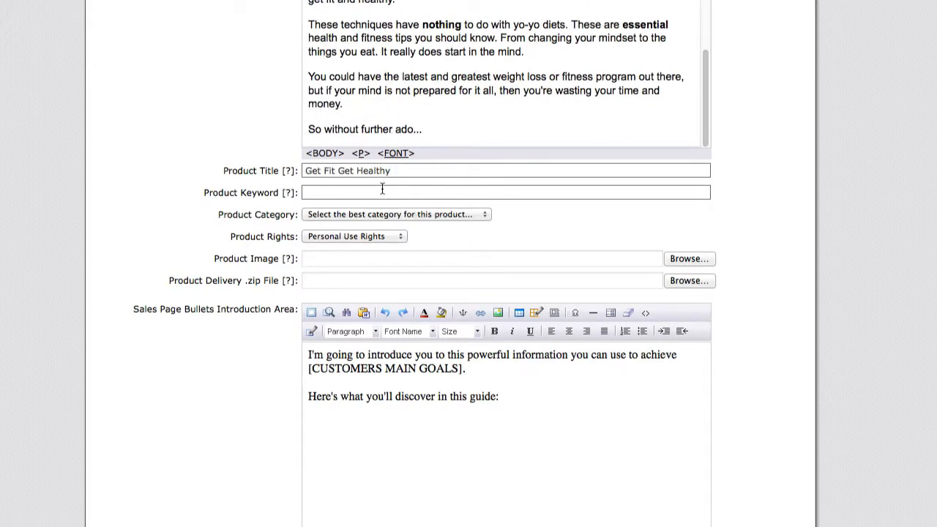
mouse_move(286, 192)
text(healthy)
mouse_move(289, 192)
Set the product category to Health & Fitness and choose Personal Use Rights as the product rights.
click(446, 215)
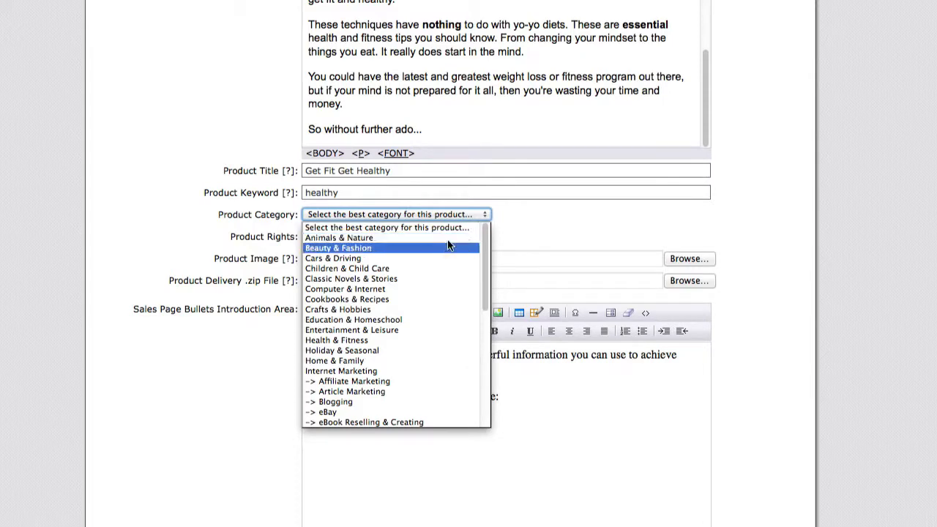
click(366, 341)
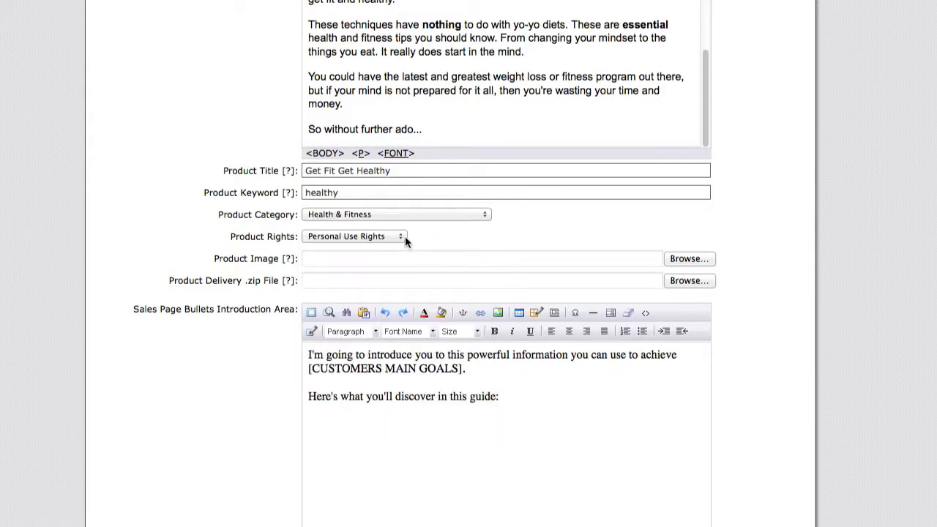
click(391, 236)
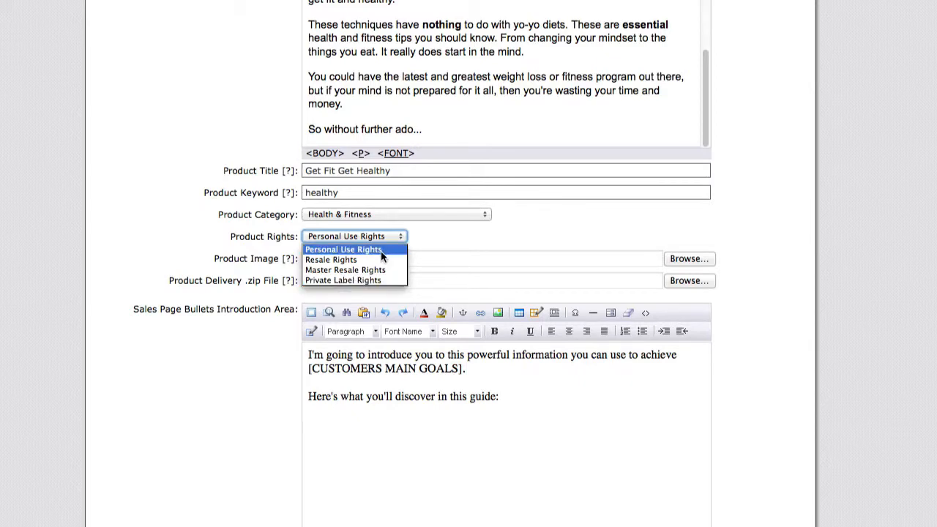
click(381, 250)
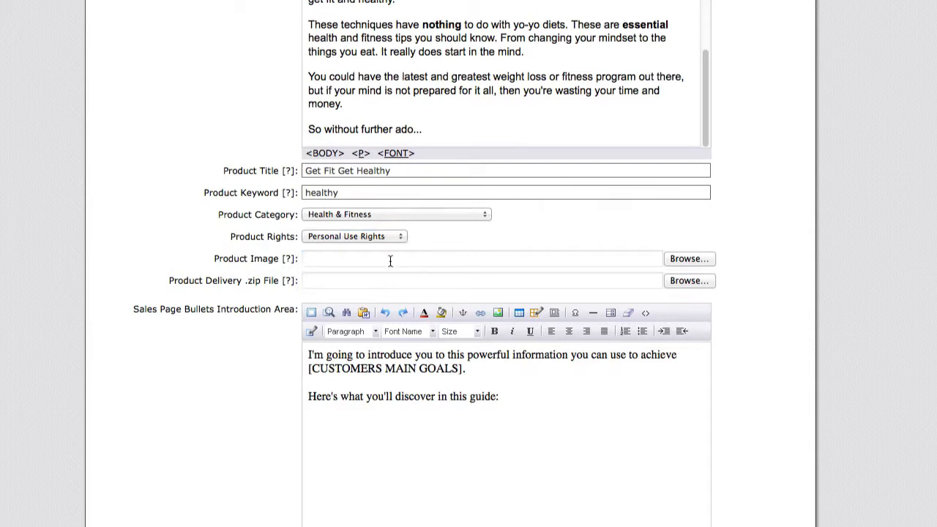
Check the product image requirements and attach ecover-medium.jpg from the Get Fit folder as the product image.
mouse_move(284, 258)
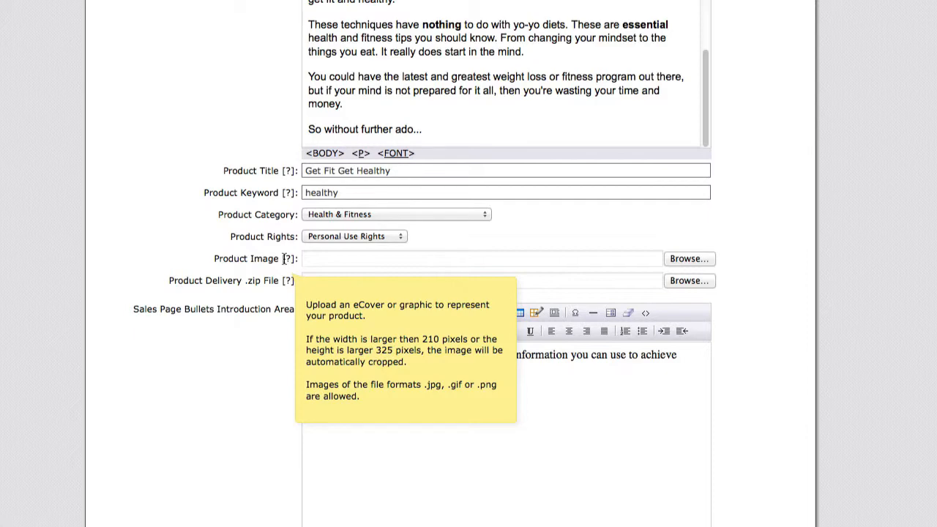
click(680, 259)
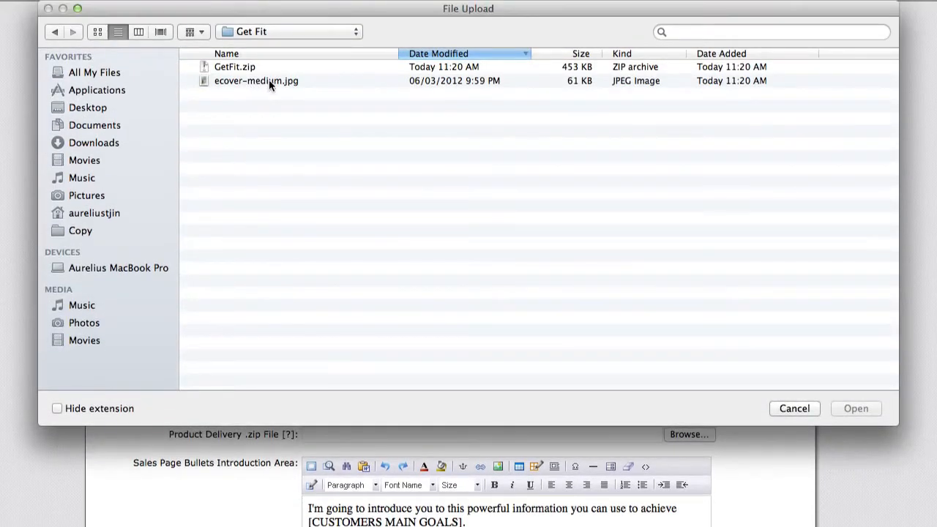
click(268, 80)
click(851, 408)
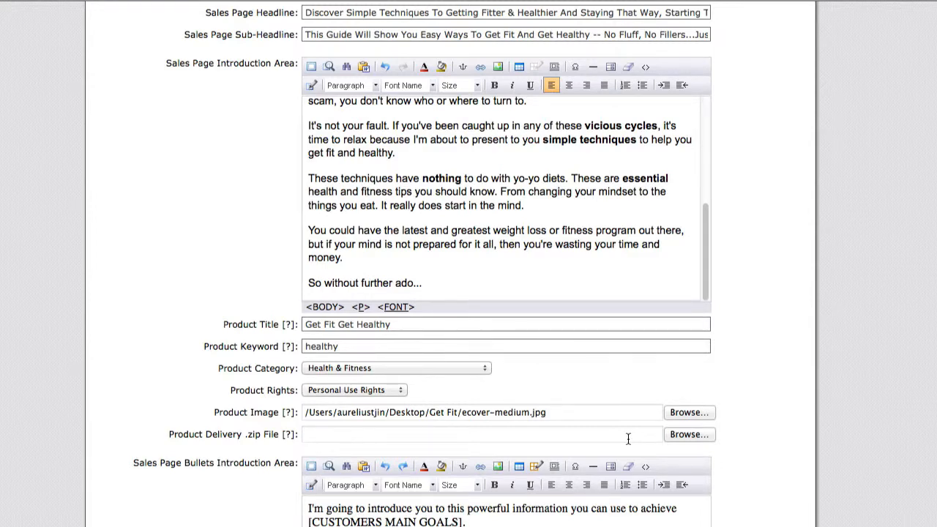
Attach GetFit.zip from the Get Fit folder as the product delivery file.
click(691, 434)
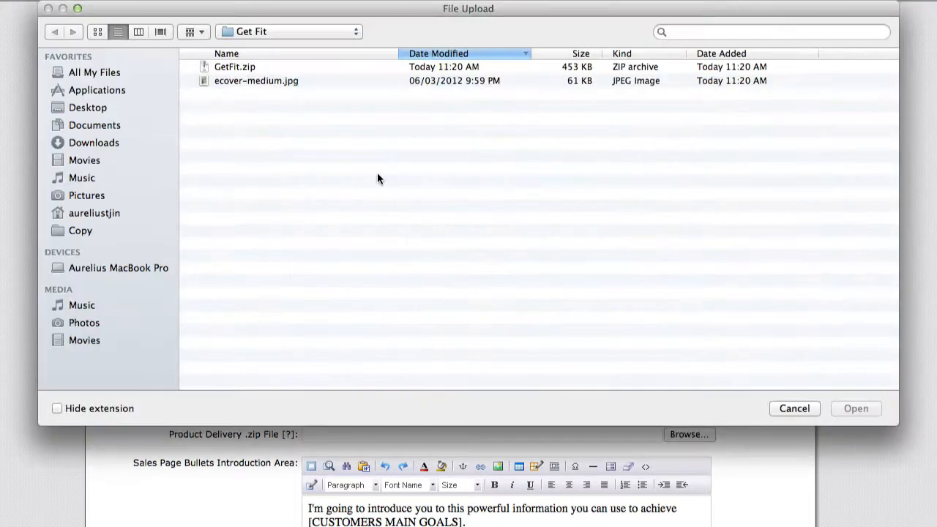
click(242, 68)
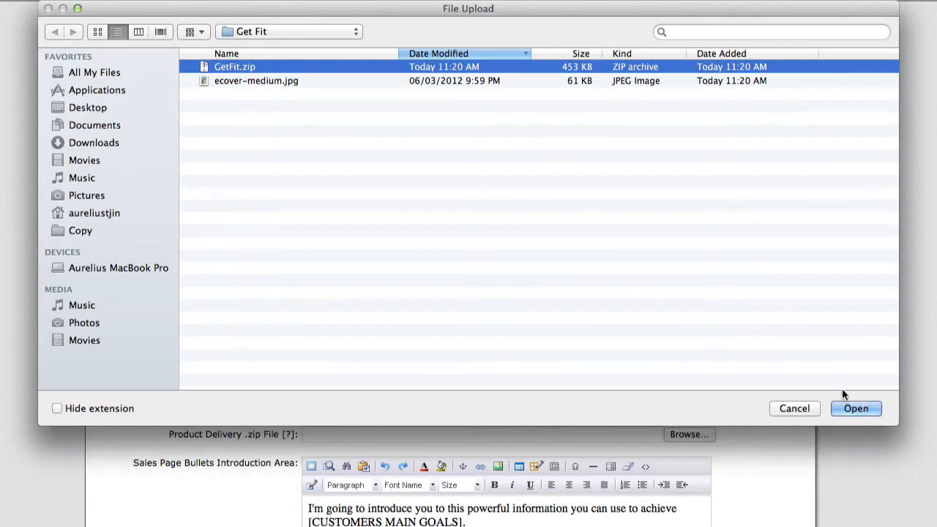
click(854, 408)
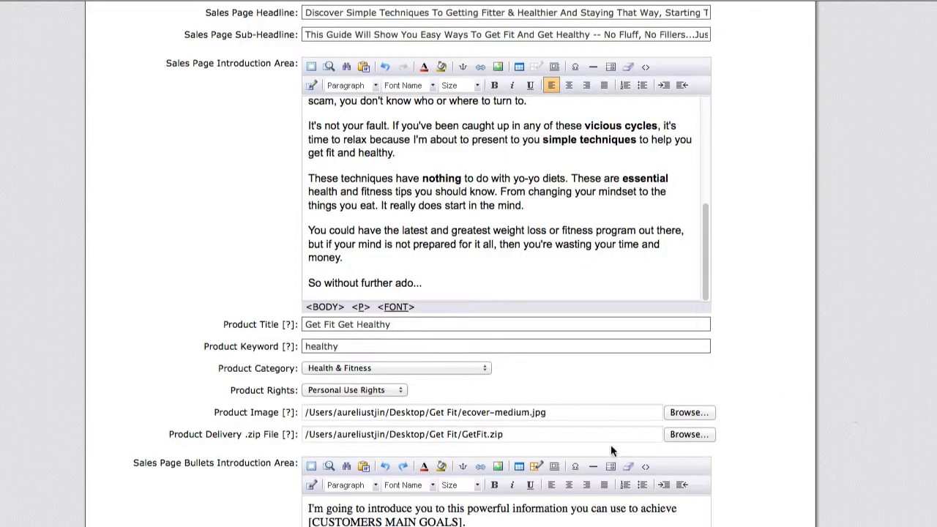
scroll(530, 439, down, 5)
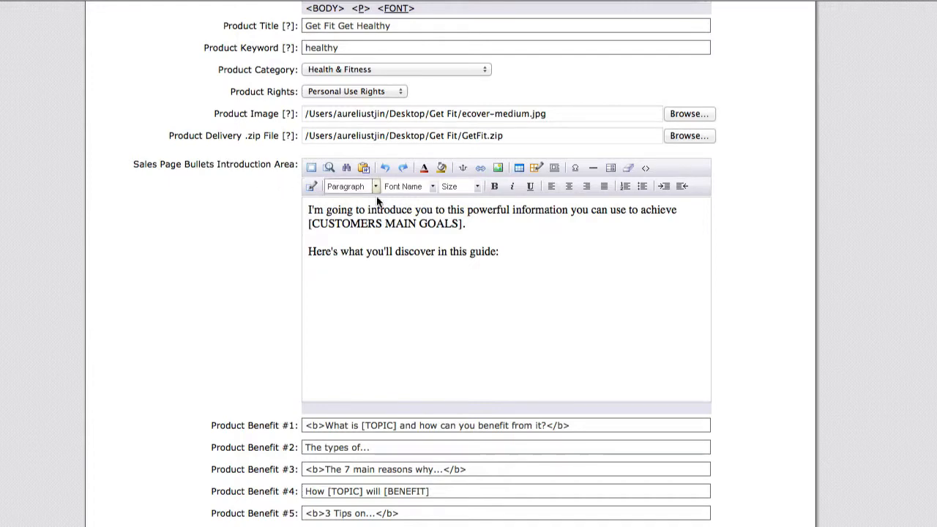
Replace the bullets introduction with "A valuable guide sharing 101 powerful tips on health, fitness, weight control, cardio health, and working out.".
scroll(826, 378, down, 10)
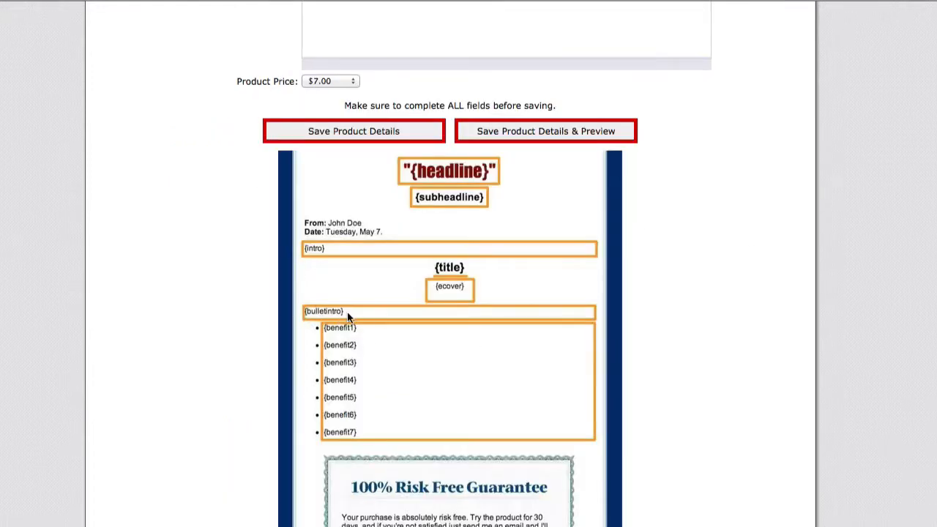
scroll(348, 317, up, 10)
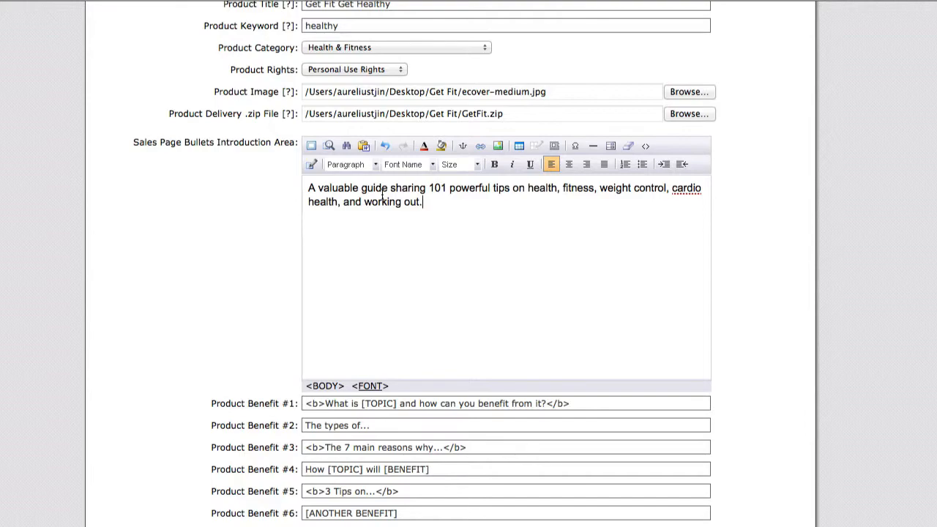
Fill in Product Benefits #1 to #7, from "101 powerful tips on health and fitness" to "Plus, much, much more!", keeping the bold tags on odd-numbered ones.
scroll(367, 327, down, 3)
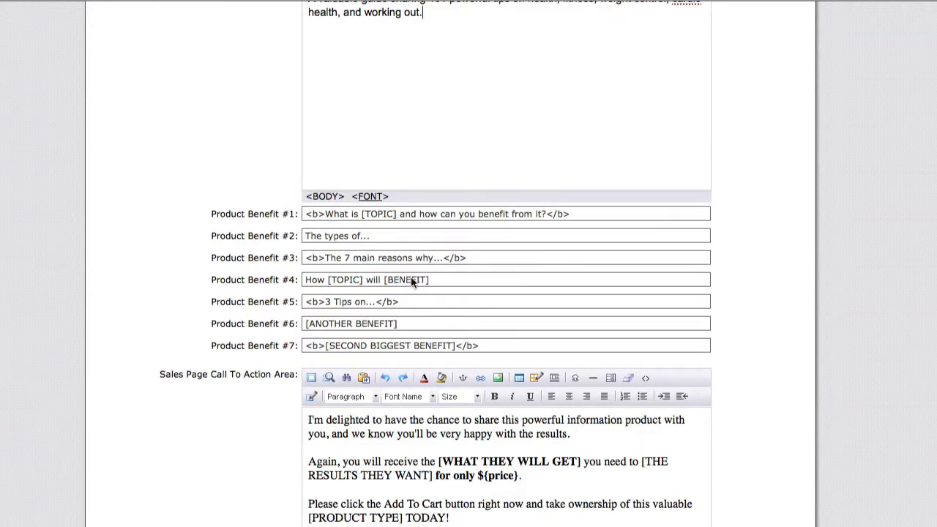
scroll(782, 407, down, 10)
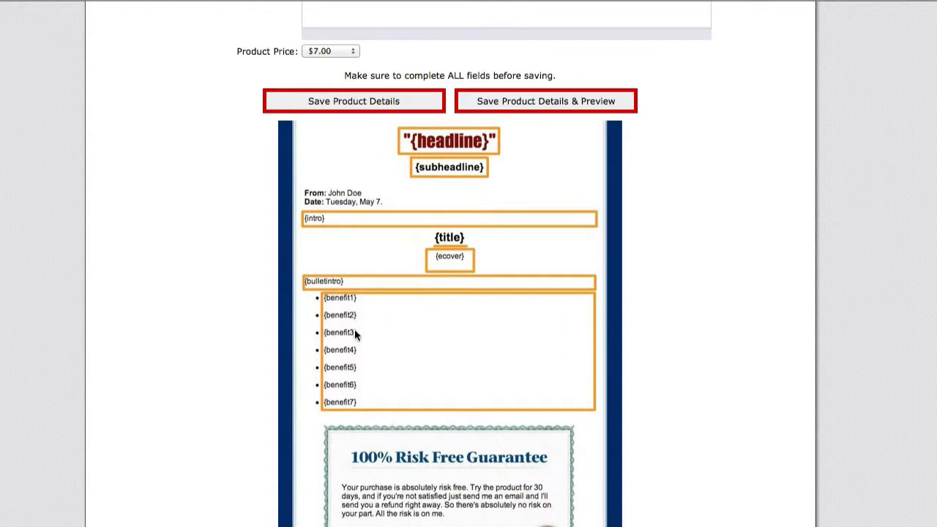
scroll(354, 328, up, 10)
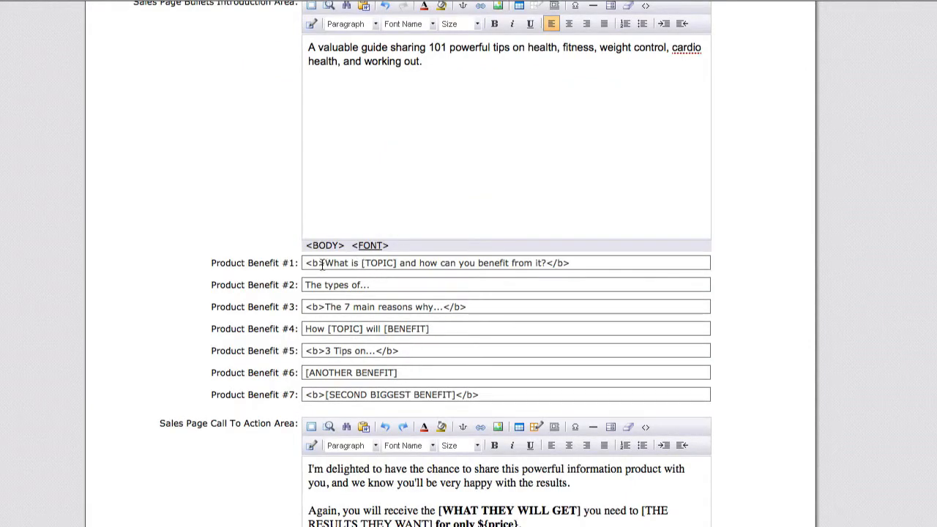
drag(324, 263, 304, 263)
key(End)
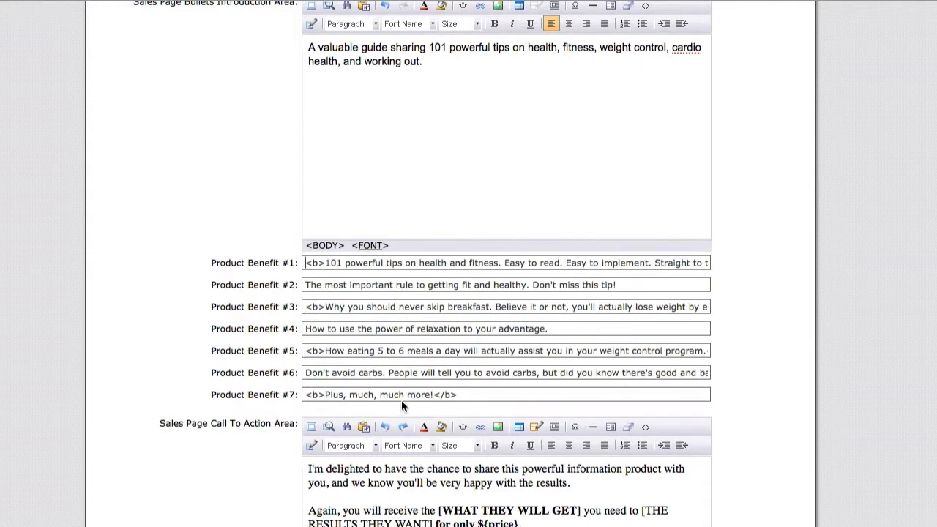
Replace the call to action template with the "Look, you could spend countless hours" text offering the guide for "a measly $9.97!".
scroll(403, 401, down, 3)
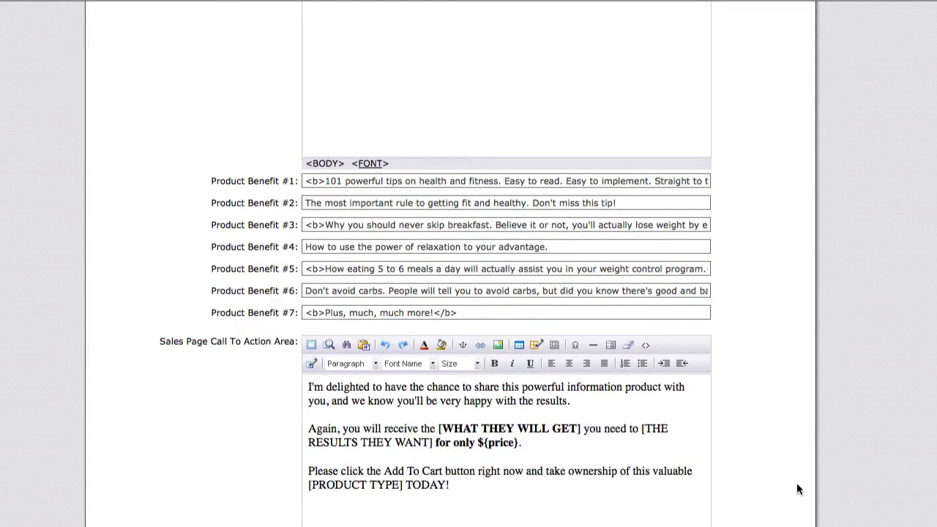
scroll(805, 491, down, 1)
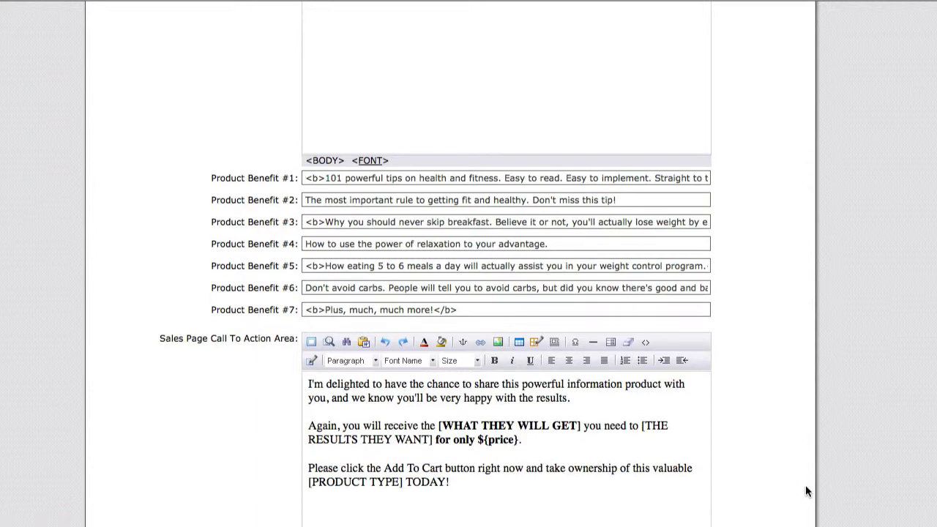
scroll(805, 491, down, 8)
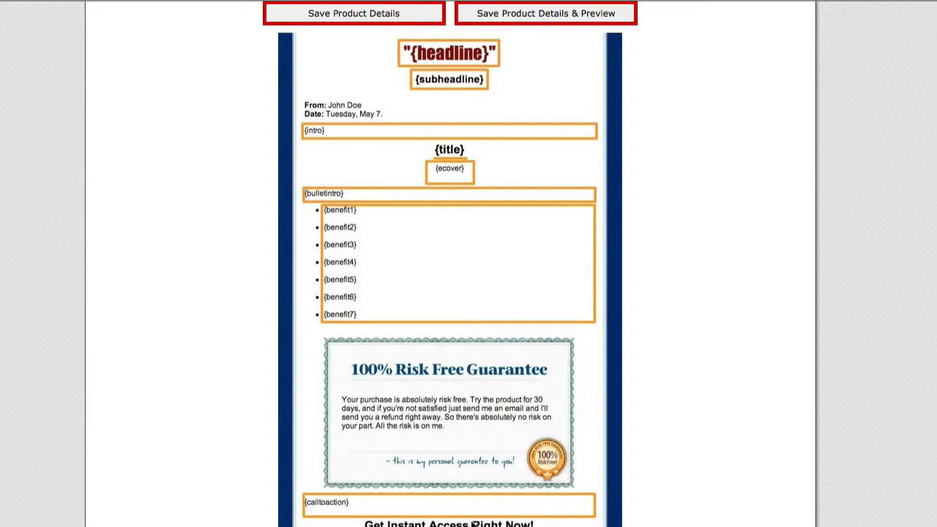
scroll(359, 495, down, 5)
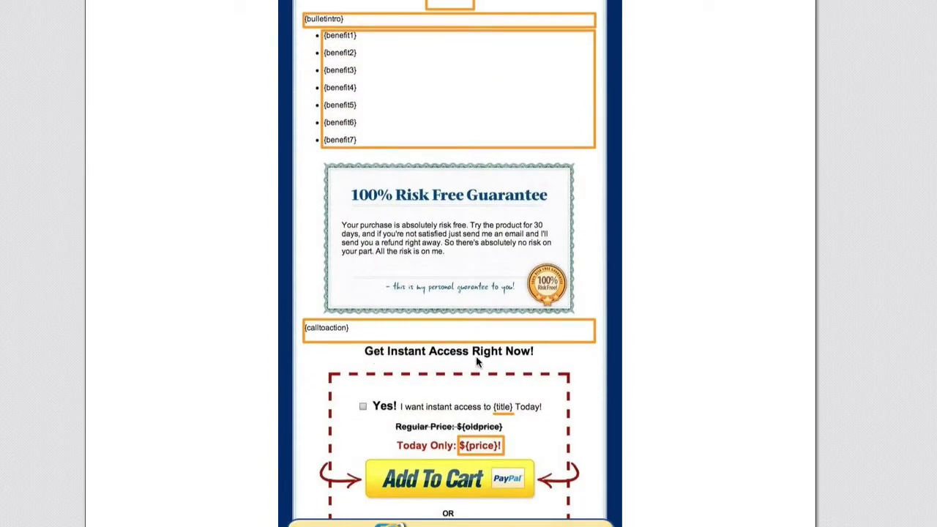
scroll(528, 269, up, 10)
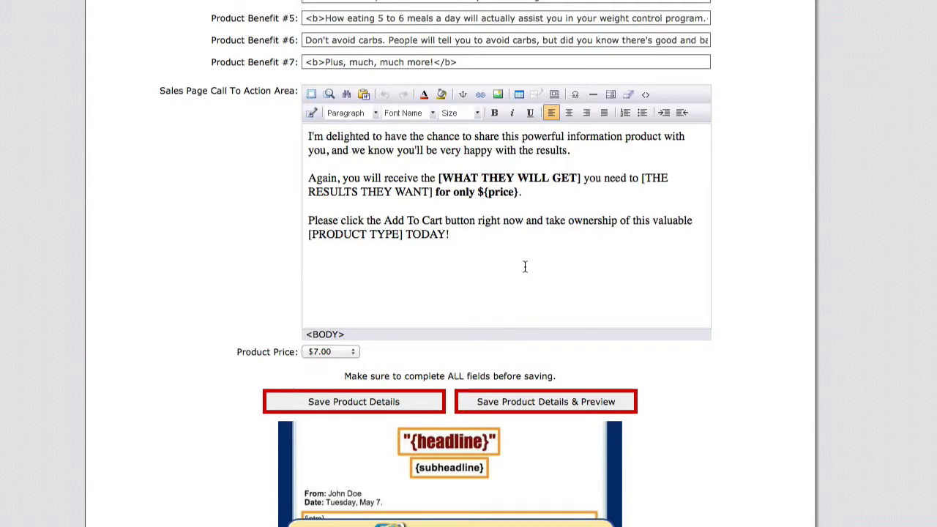
key(ctrl+a)
text(Look, you could spend countless hours trying to learn all this yourself or you could simply download this guide today and save yourself all the time and hassle.  The choice is obvious.  You can get all this today for a measly $9.97!  That's a steal of a deal, considering you'll get instant access to this valuable package.)
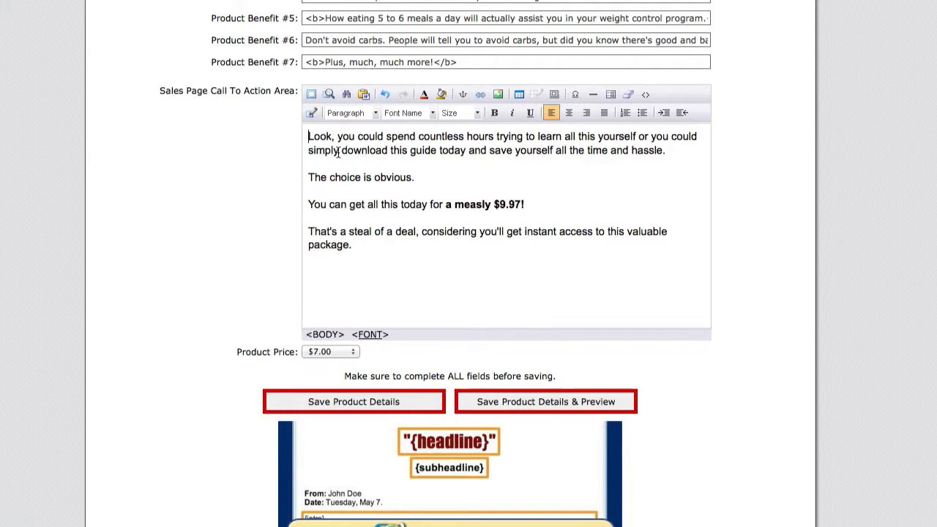
Try adding "Bullet 1" and "Bullet 2" above the call to action text and formatting them as a bulleted list.
click(309, 136)
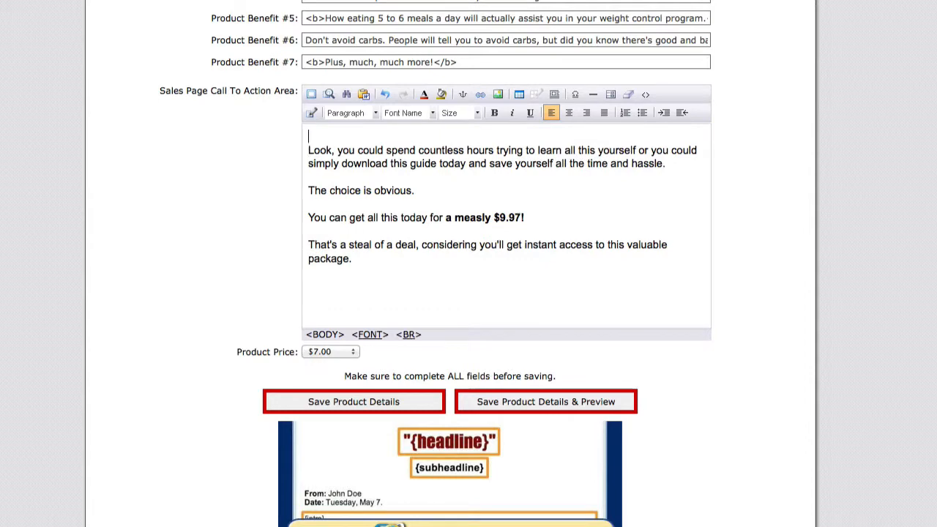
text(Bullet 1)
key(Return)
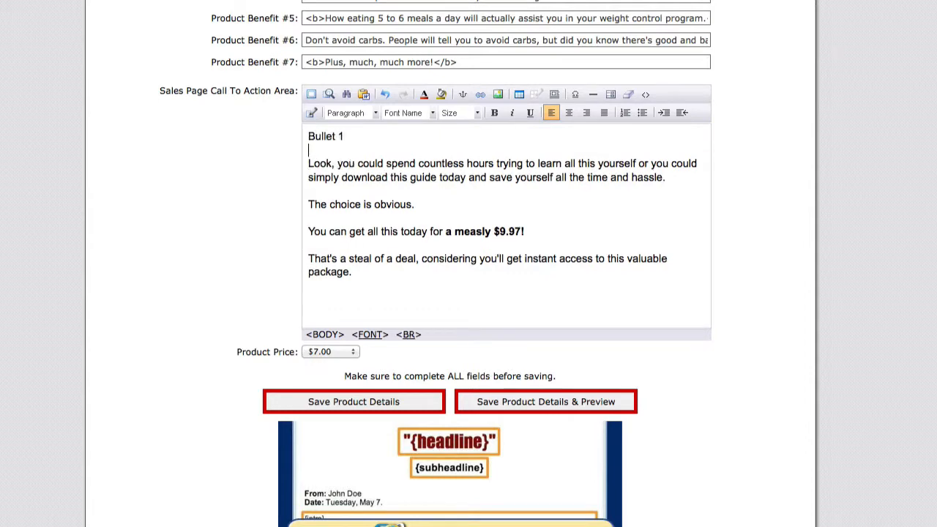
text(Bullet 2)
key(Return)
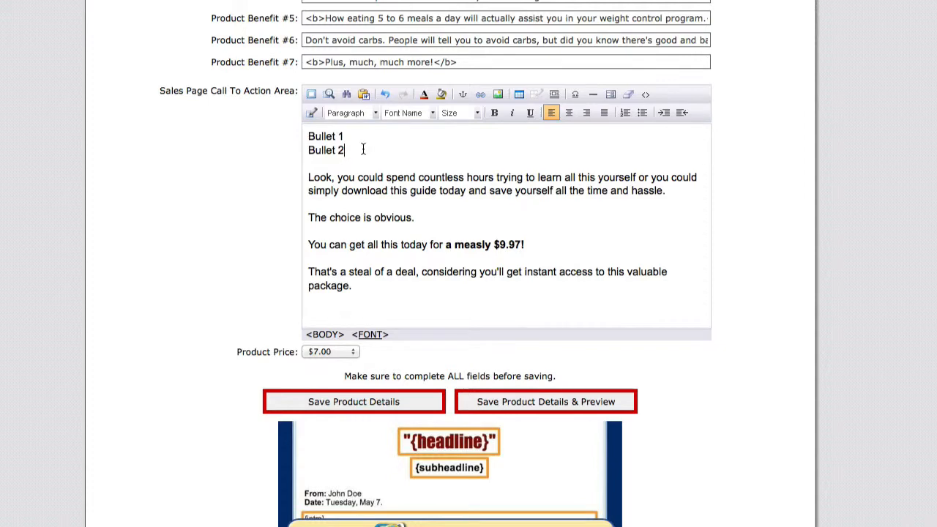
drag(362, 150, 307, 136)
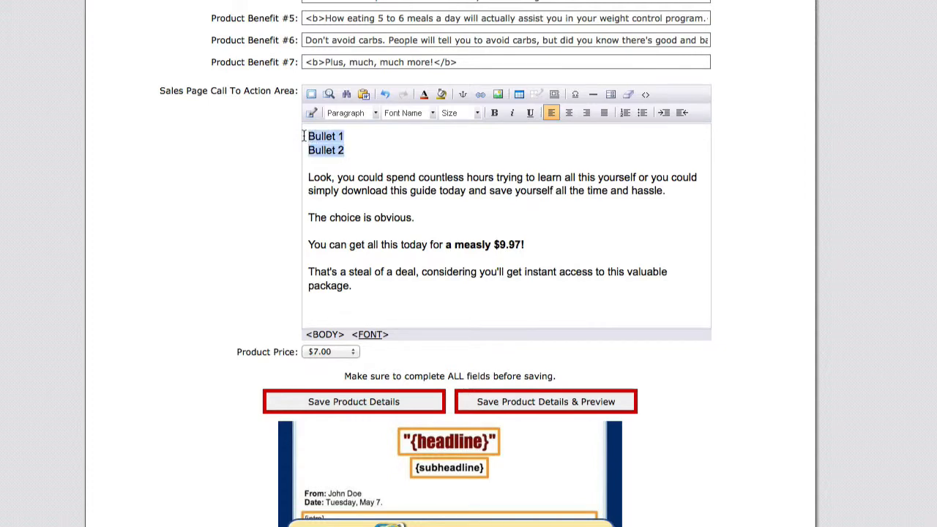
click(639, 113)
Choose $7.00 as the product price and review the completed form.
scroll(324, 161, down, 5)
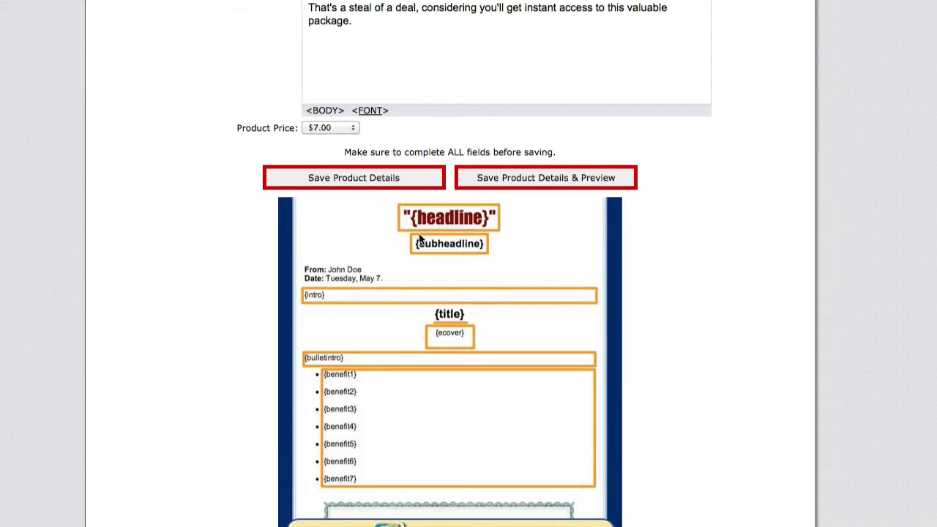
click(347, 129)
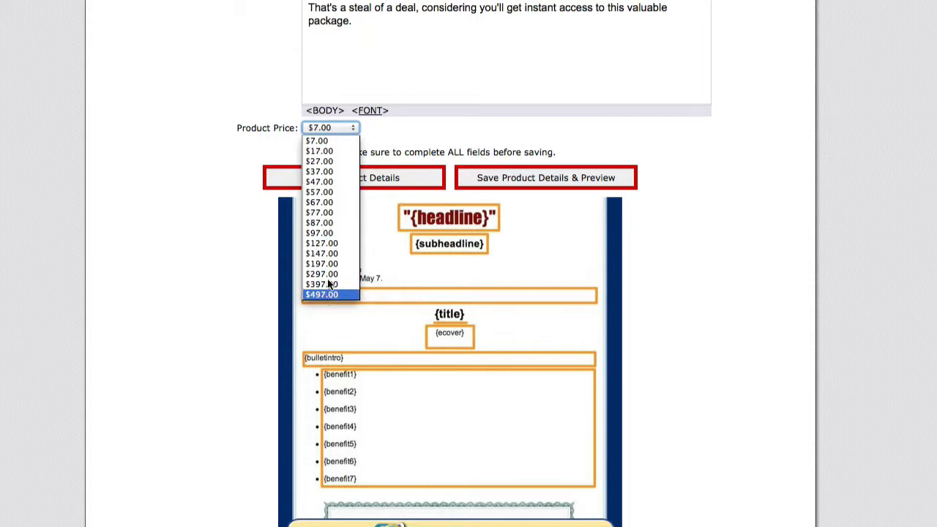
click(333, 139)
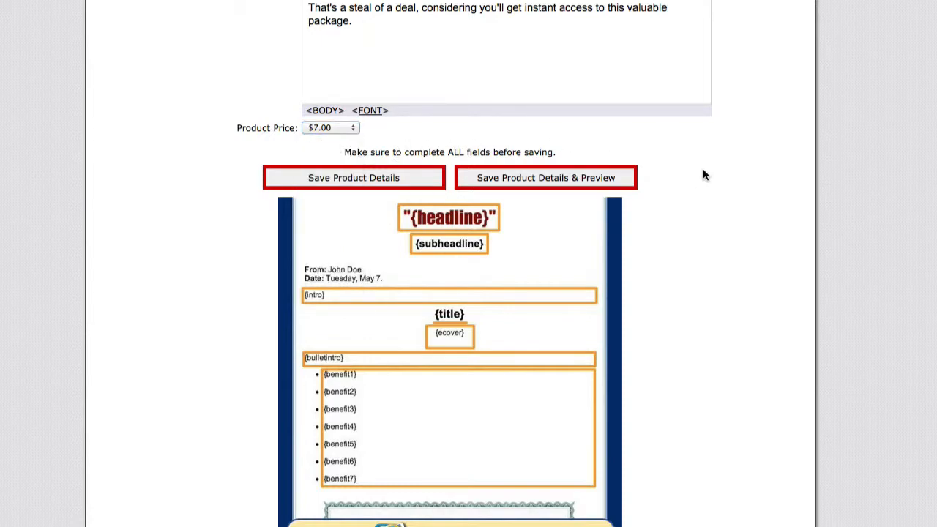
scroll(702, 175, up, 10)
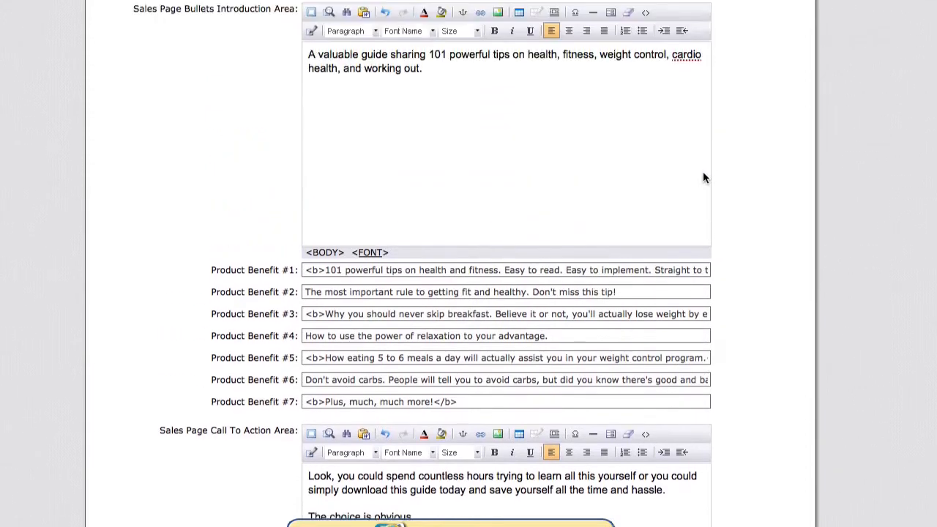
scroll(702, 178, down, 10)
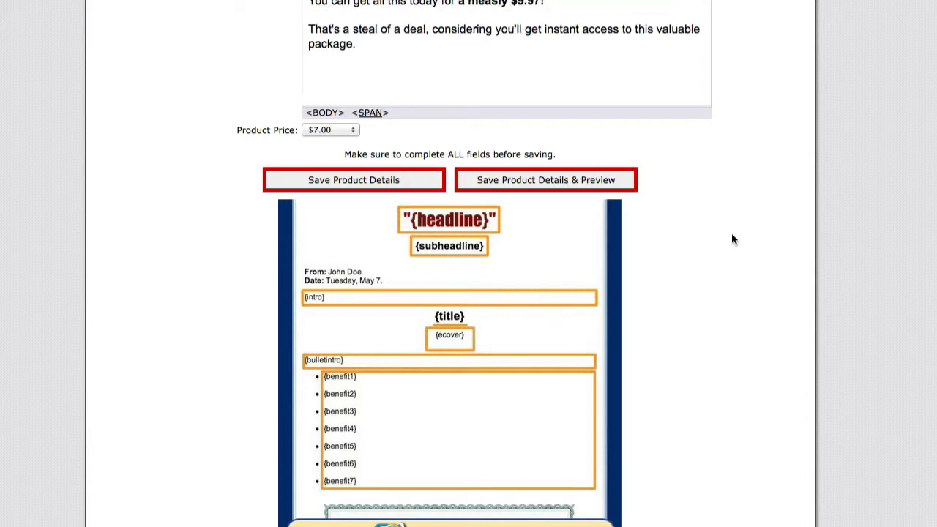
Go to the Manage Products list, preview the Get Fit Get Healthy sales page through its cover image and bullets, and close the preview.
key(ctrl+Tab)
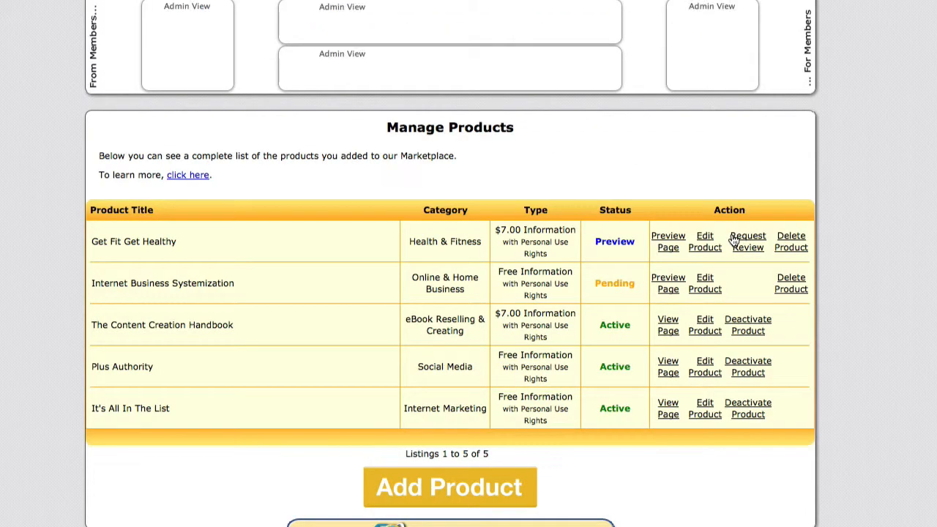
click(734, 240)
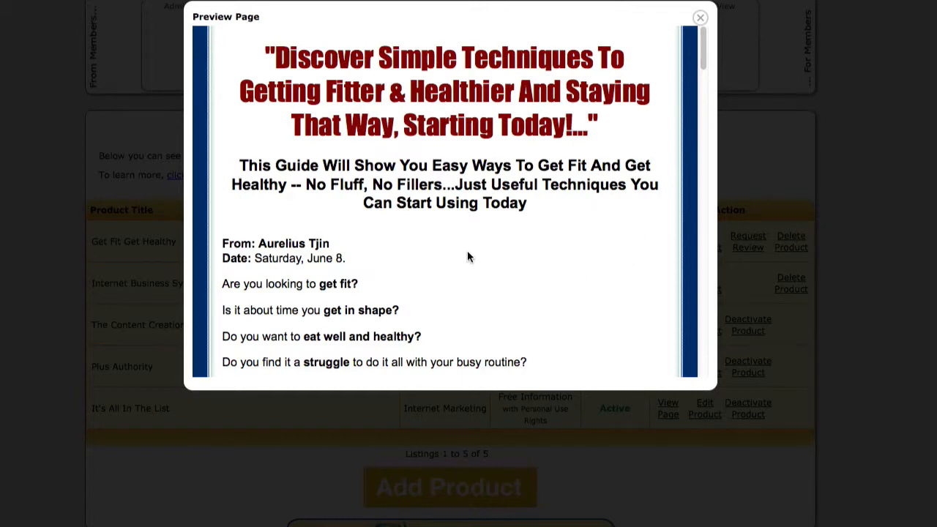
drag(702, 57, 681, 164)
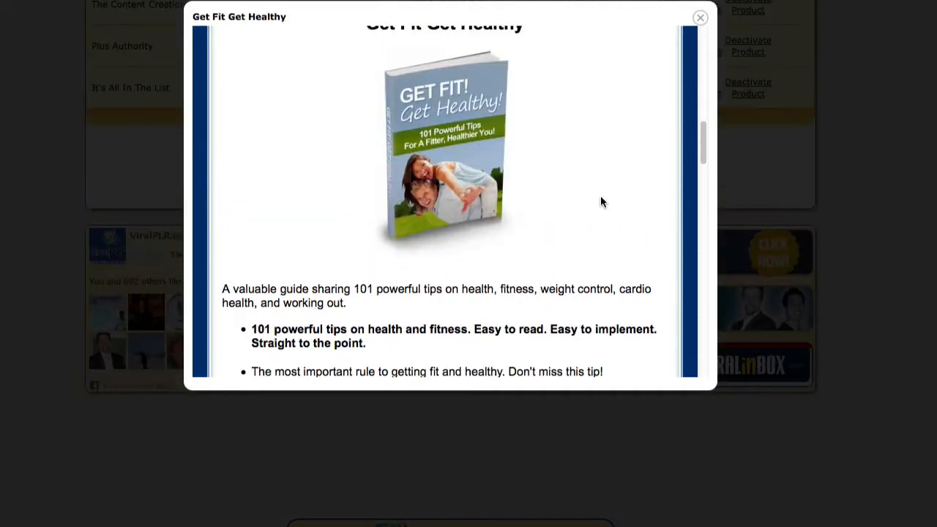
click(700, 17)
Request a manual review for the Get Fit Get Healthy product and confirm the request.
scroll(710, 26, up, 2)
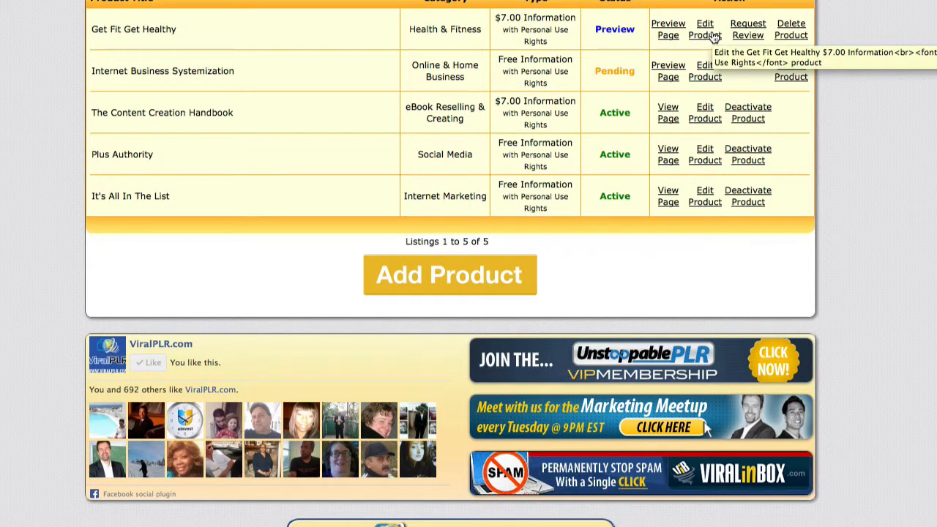
scroll(615, 73, up, 2)
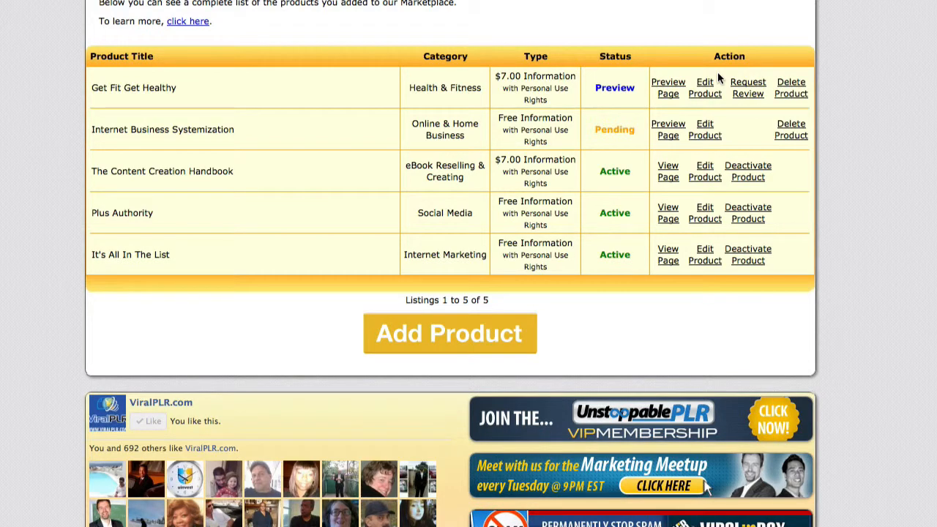
click(742, 89)
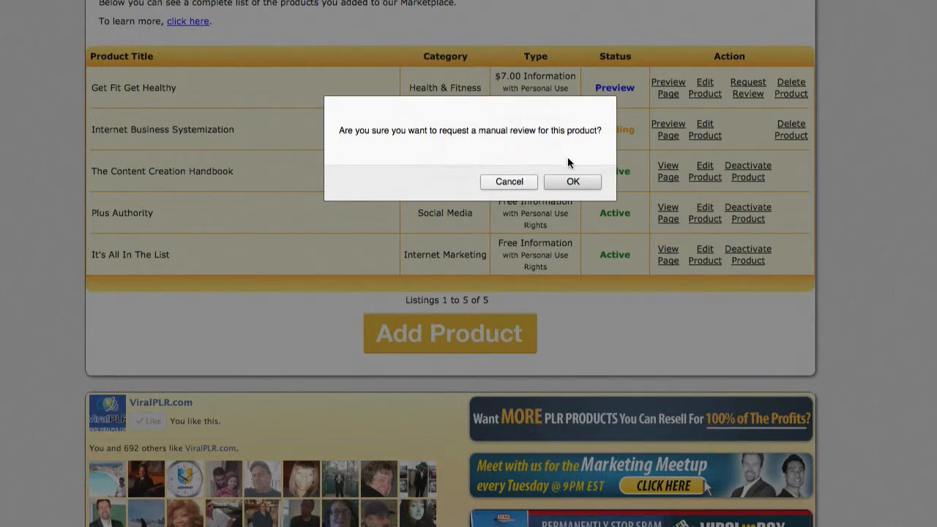
click(574, 181)
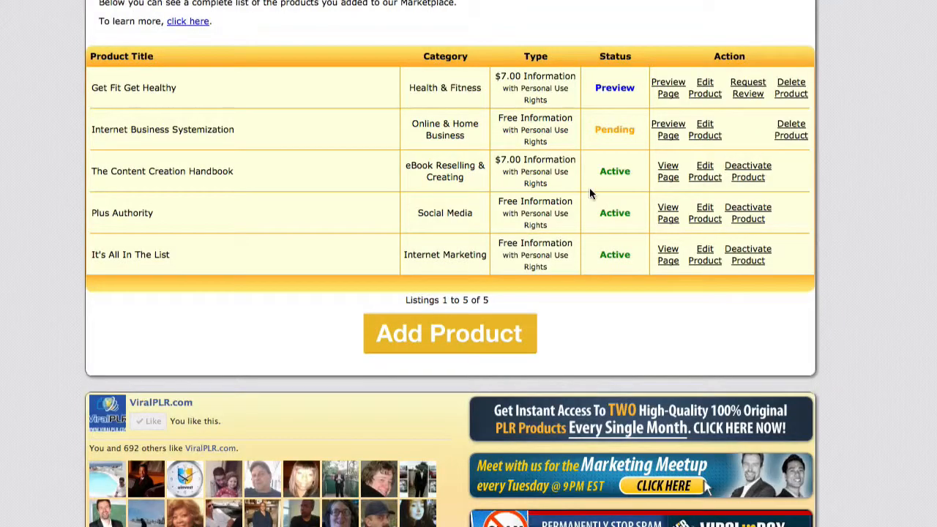